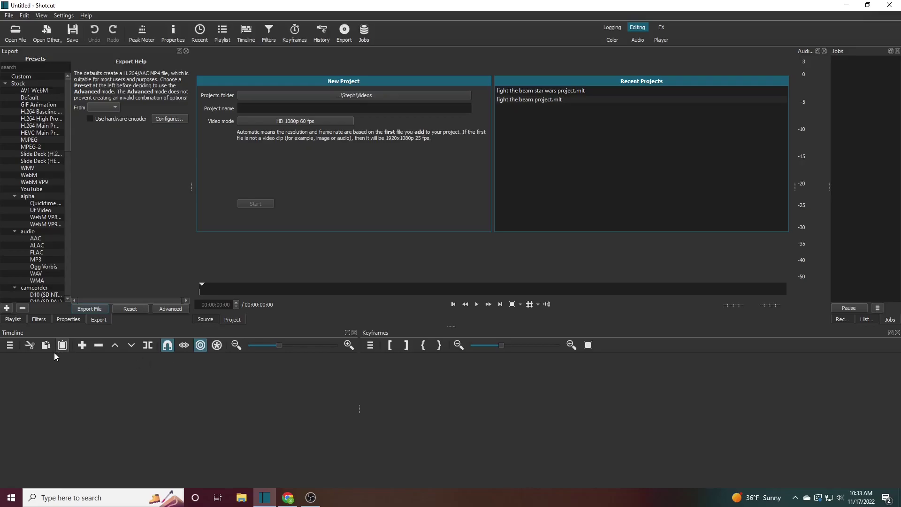
Add two video tracks, V1 and V2, with Track Operations > Add Video Track.
{"action": "left_click", "coordinate": [12, 348]}
{"action": "mouse_move", "coordinate": [21, 355]}
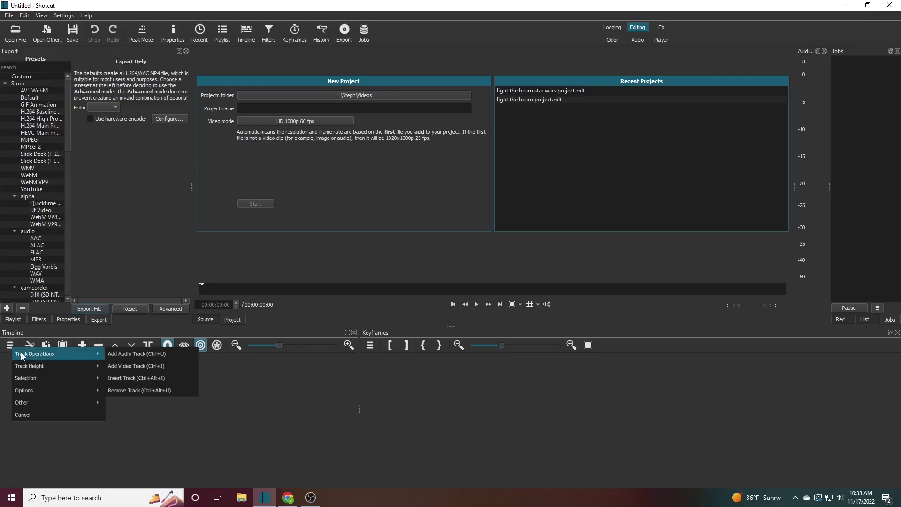
{"action": "left_click", "coordinate": [10, 347]}
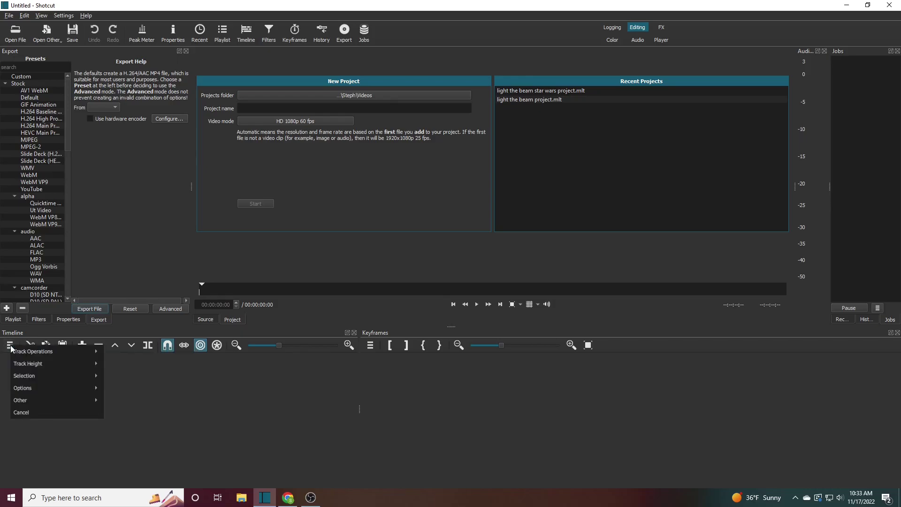
{"action": "mouse_move", "coordinate": [23, 349]}
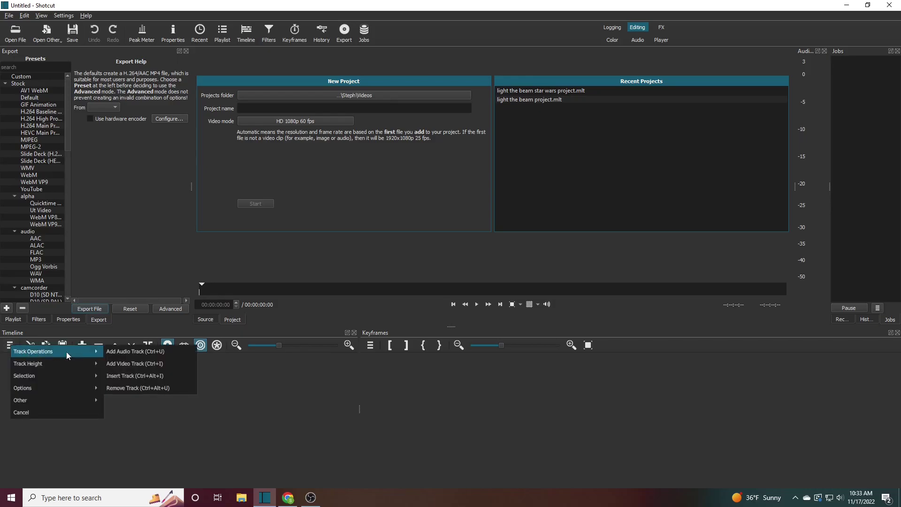
{"action": "left_click", "coordinate": [126, 363]}
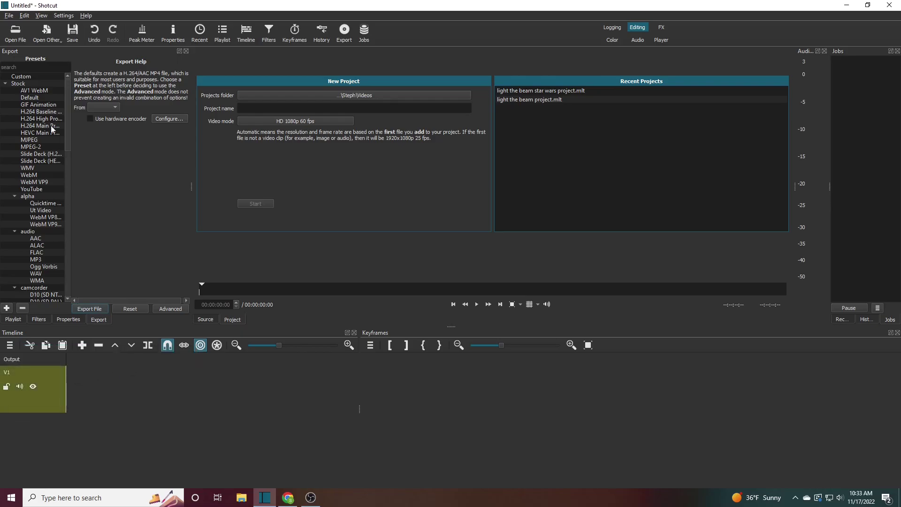
{"action": "left_click", "coordinate": [10, 346]}
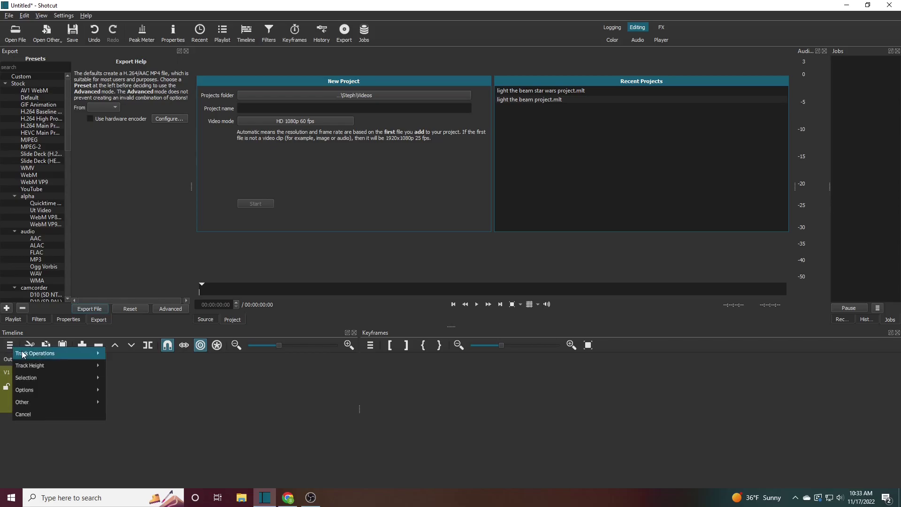
{"action": "mouse_move", "coordinate": [39, 358]}
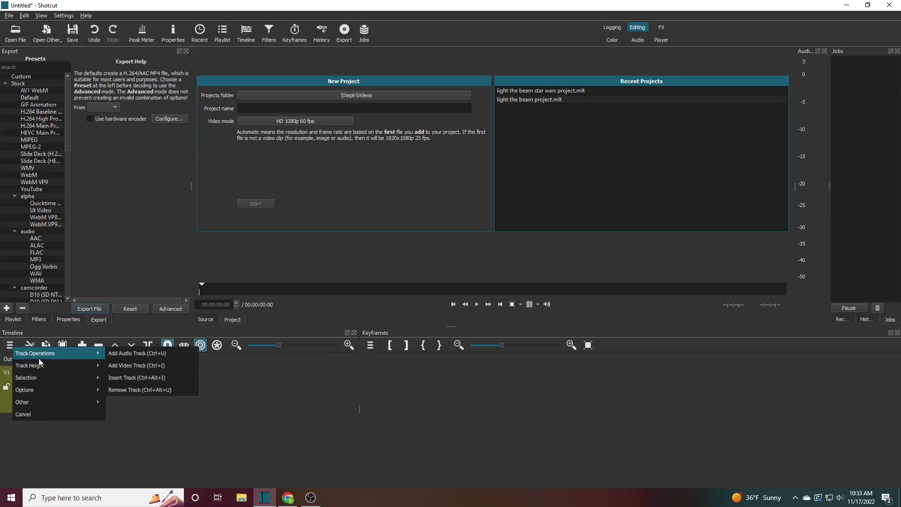
{"action": "left_click", "coordinate": [116, 366]}
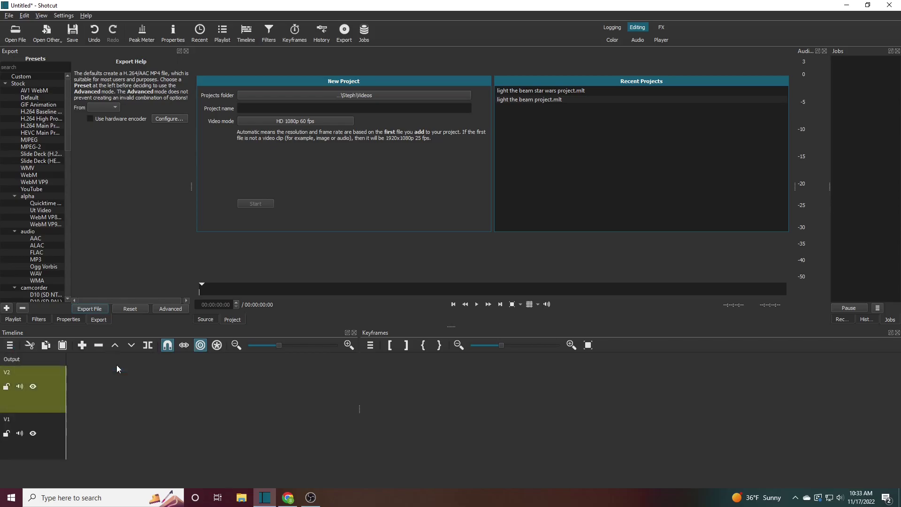
{"action": "left_click", "coordinate": [15, 34]}
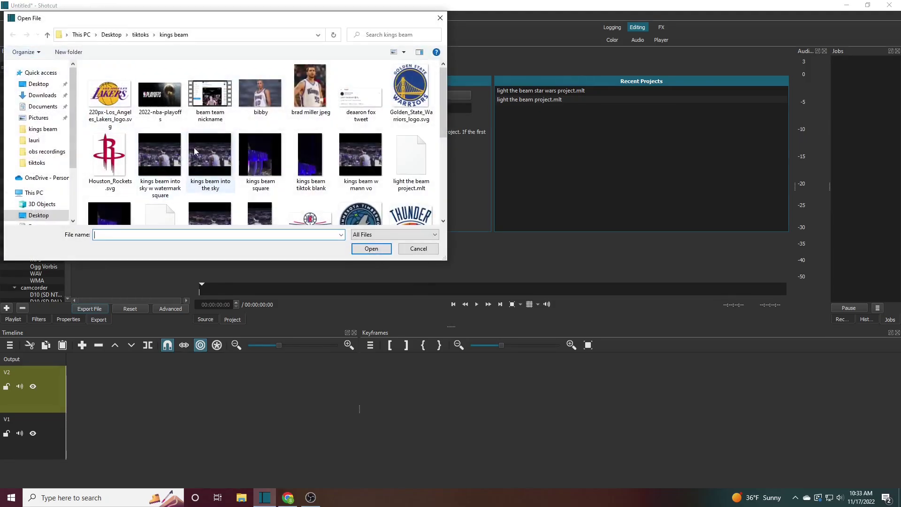
{"action": "left_click", "coordinate": [52, 152]}
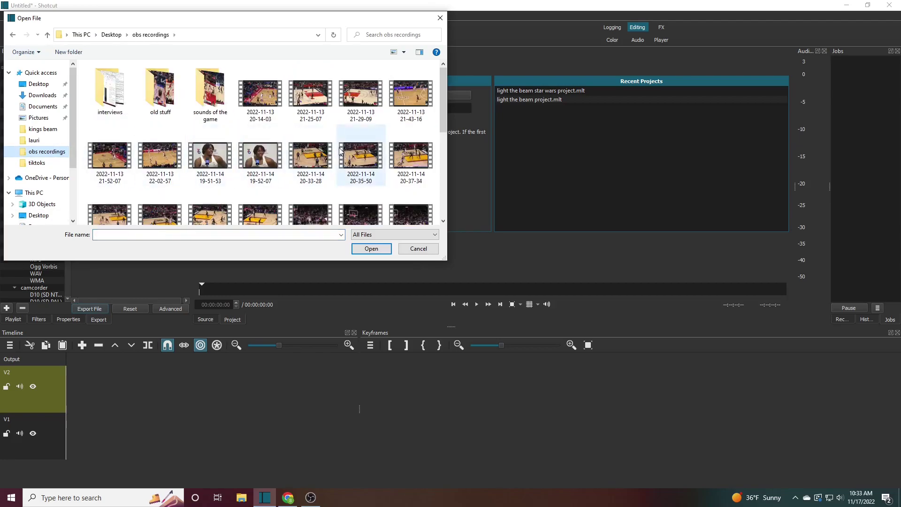
{"action": "scroll", "coordinate": [237, 194], "scroll_direction": "down", "scroll_amount": 5}
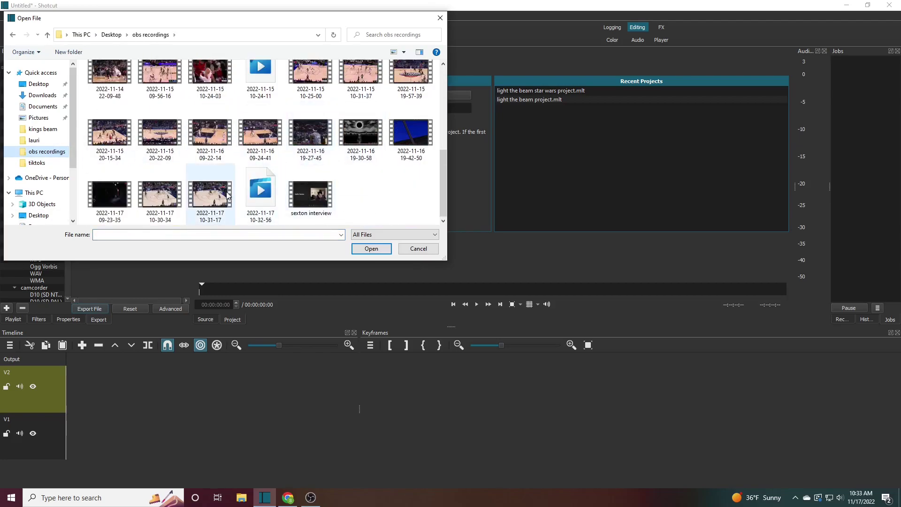
{"action": "double_click", "coordinate": [215, 200]}
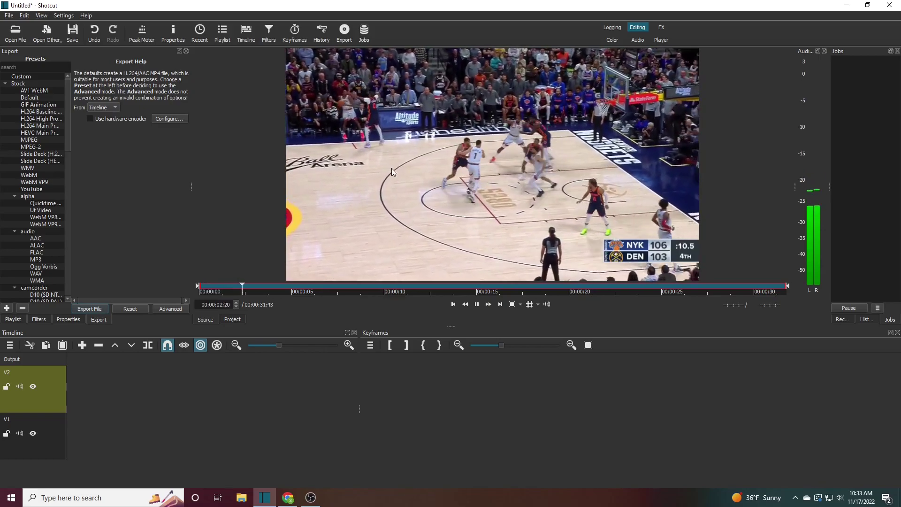
{"action": "left_click", "coordinate": [391, 168]}
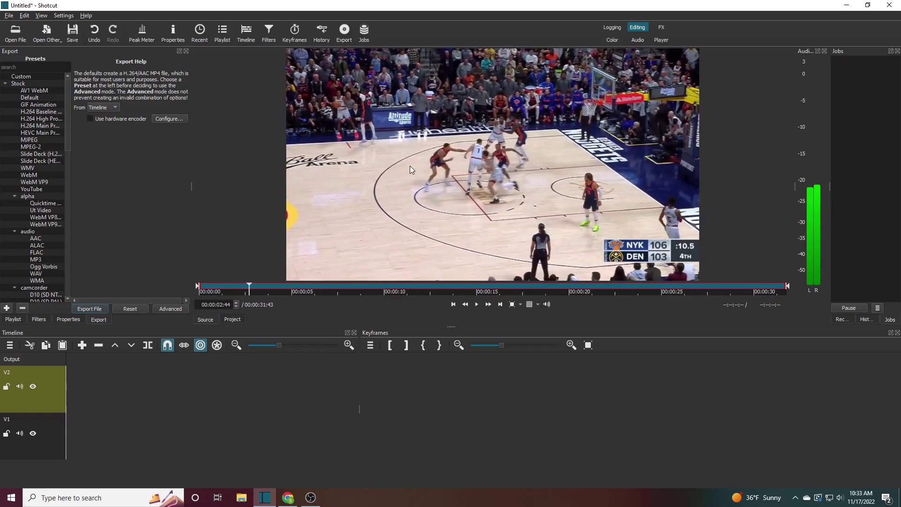
Drag the basketball clip onto V1, then play it and scrub to about seven seconds.
{"action": "left_click_drag", "start_coordinate": [440, 148], "coordinate": [68, 430]}
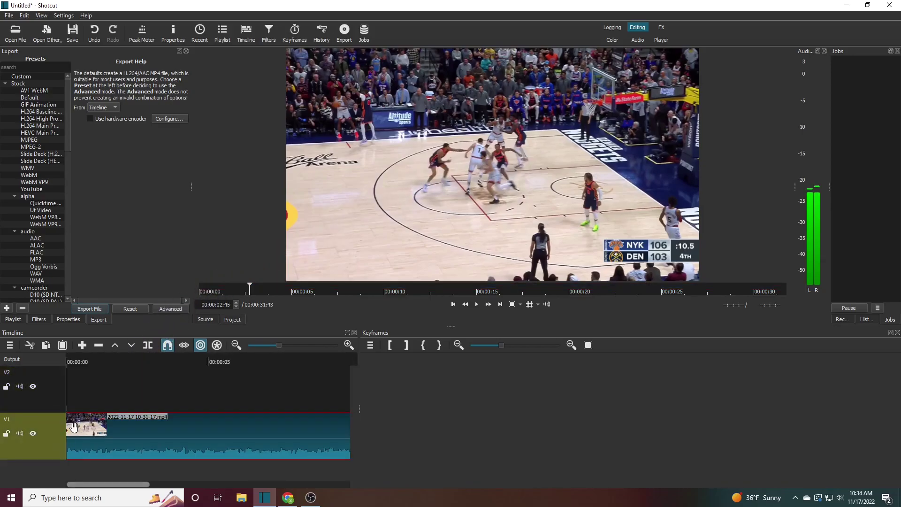
{"action": "left_click", "coordinate": [71, 361]}
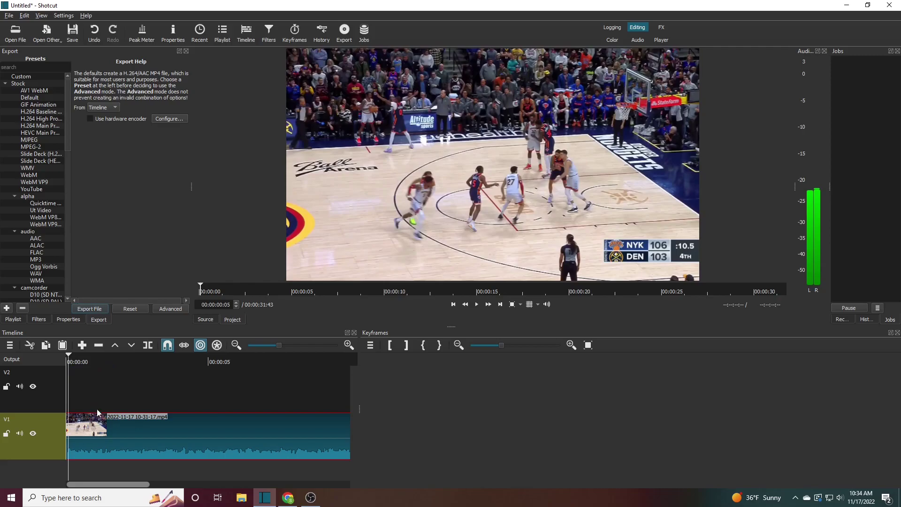
{"action": "key", "text": "space"}
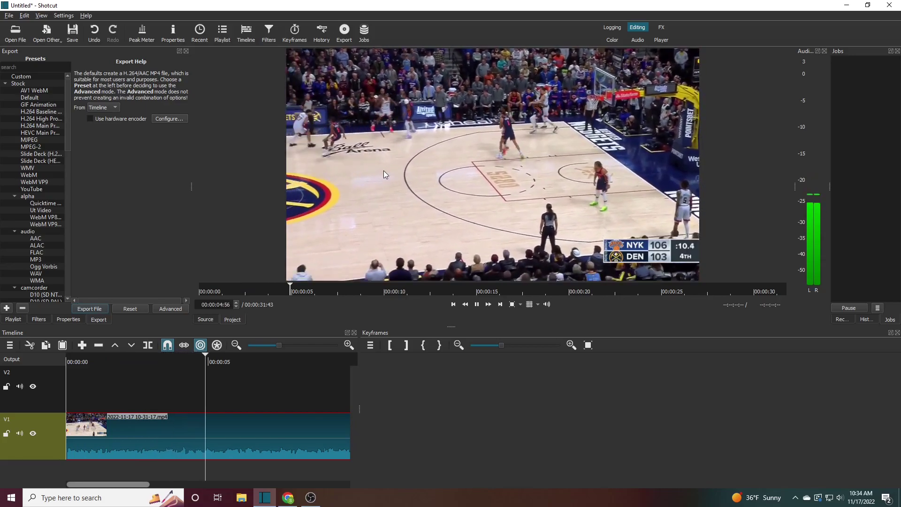
{"action": "key", "text": "space"}
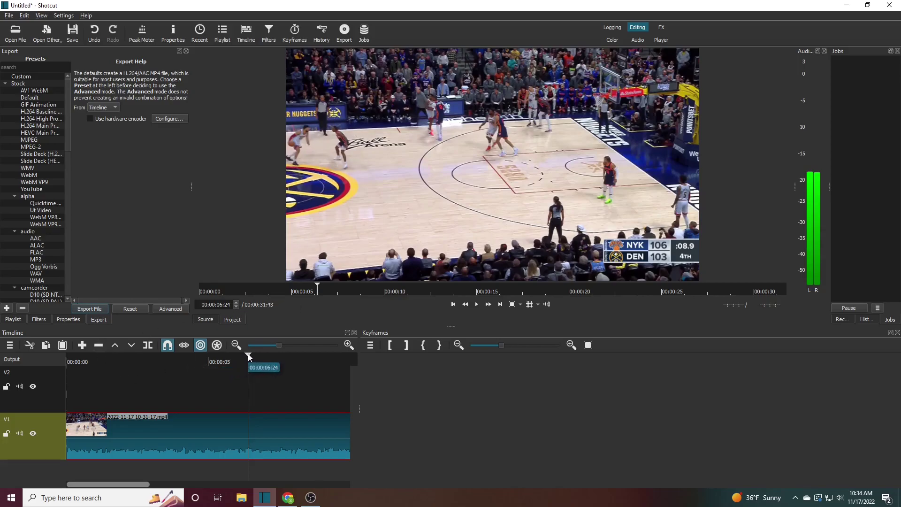
{"action": "left_click_drag", "start_coordinate": [248, 356], "coordinate": [70, 361]}
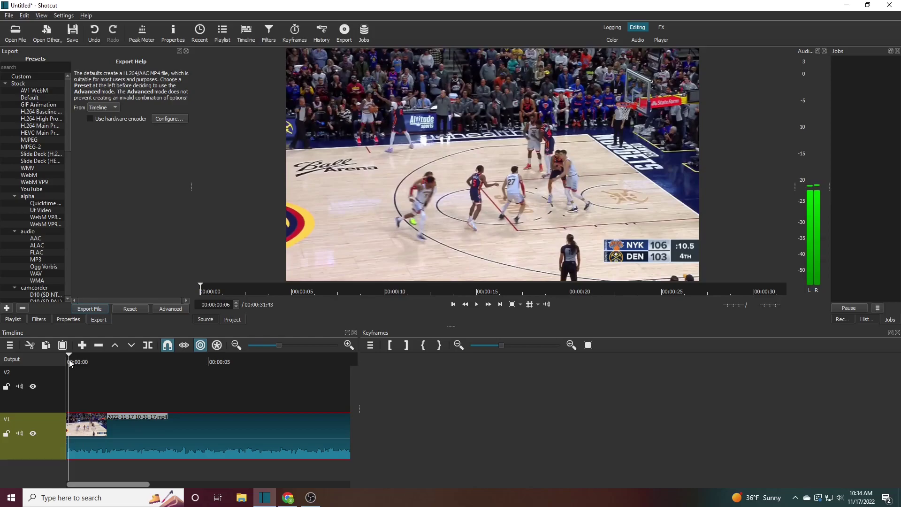
Open hollow circle.png from Desktop > evergreen bulls stuff > pngs.
{"action": "left_click", "coordinate": [14, 36]}
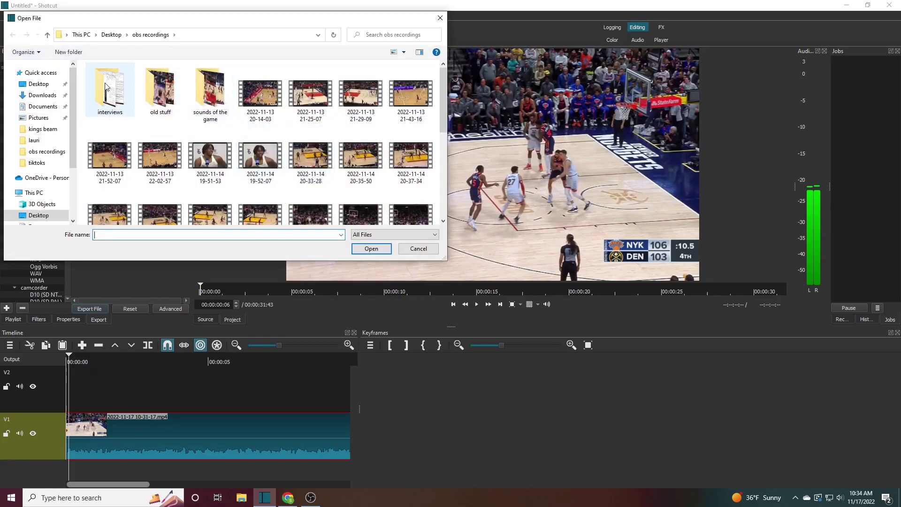
{"action": "left_click", "coordinate": [43, 86]}
{"action": "scroll", "coordinate": [197, 170], "scroll_direction": "up", "scroll_amount": 3}
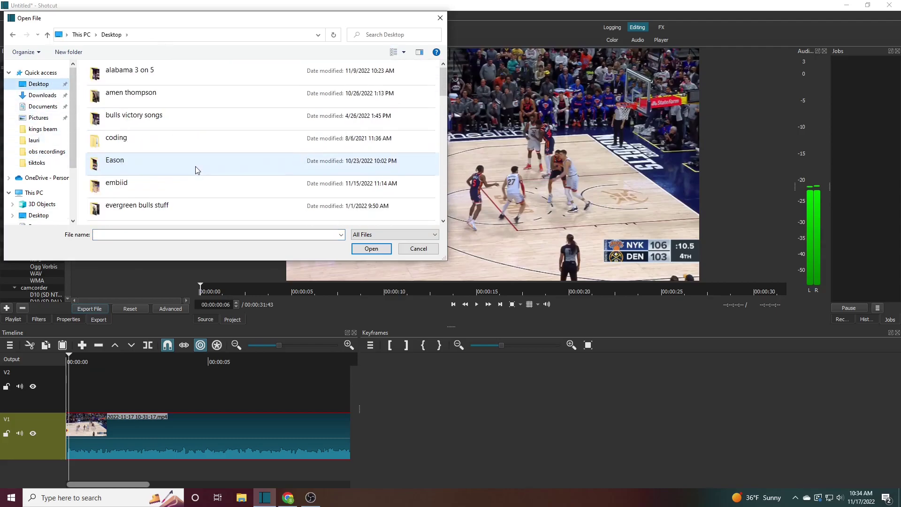
{"action": "double_click", "coordinate": [149, 116]}
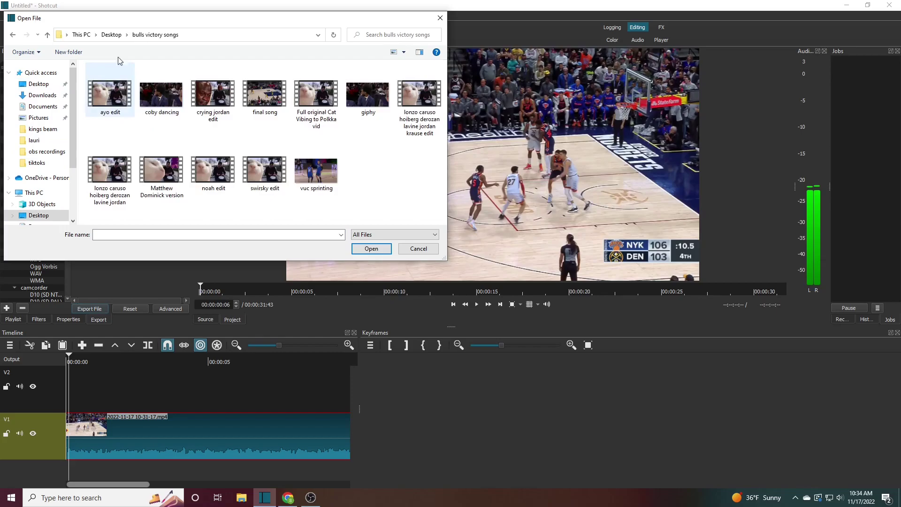
{"action": "left_click", "coordinate": [112, 35]}
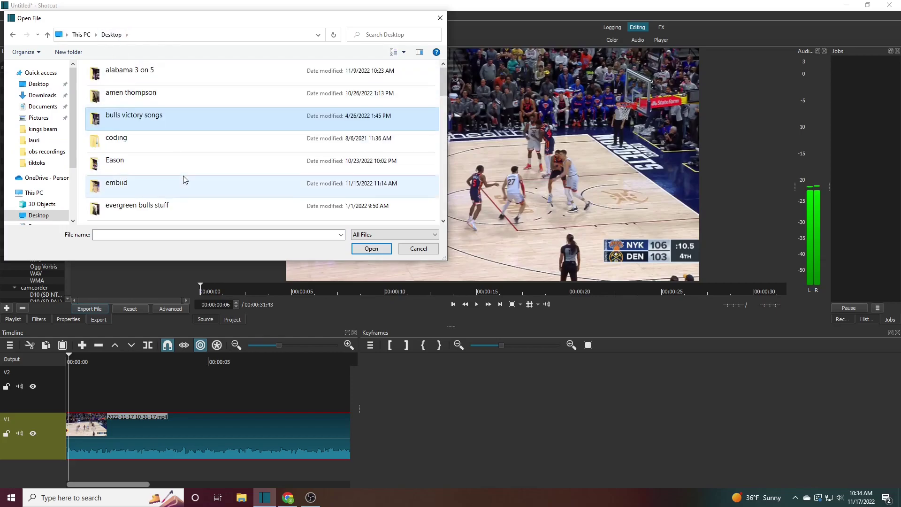
{"action": "double_click", "coordinate": [172, 207]}
{"action": "double_click", "coordinate": [162, 91]}
{"action": "double_click", "coordinate": [259, 152]}
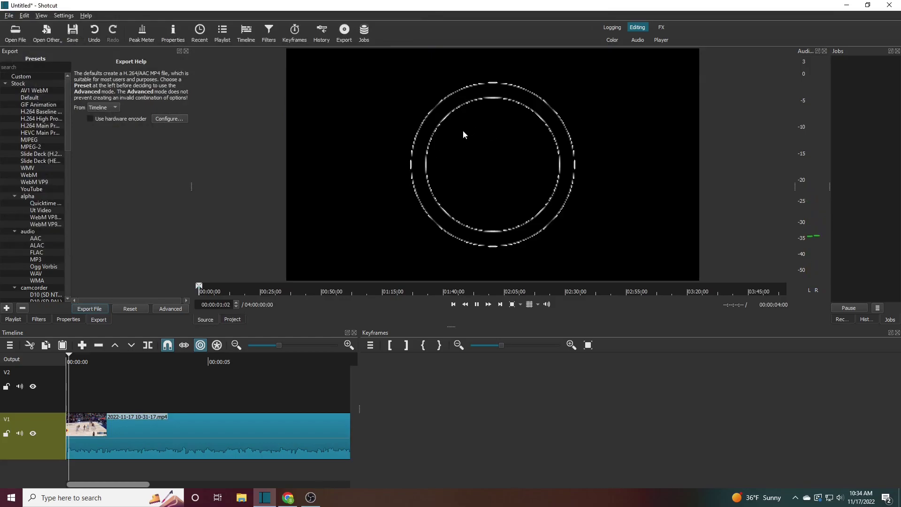
Place hollow circle.png at the start of V2, preview the overlay, and select the circle clip.
{"action": "left_click_drag", "start_coordinate": [343, 194], "coordinate": [94, 378]}
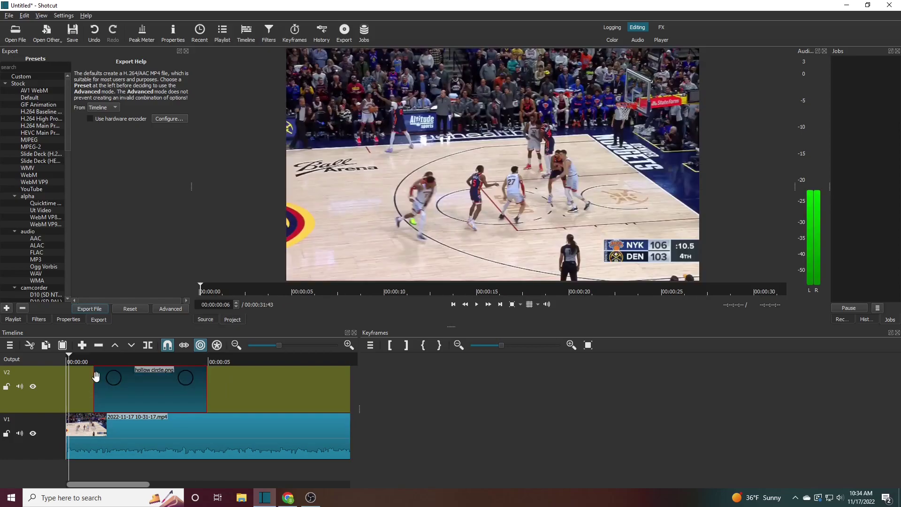
{"action": "left_click_drag", "start_coordinate": [153, 386], "coordinate": [132, 394]}
{"action": "left_click", "coordinate": [68, 360]}
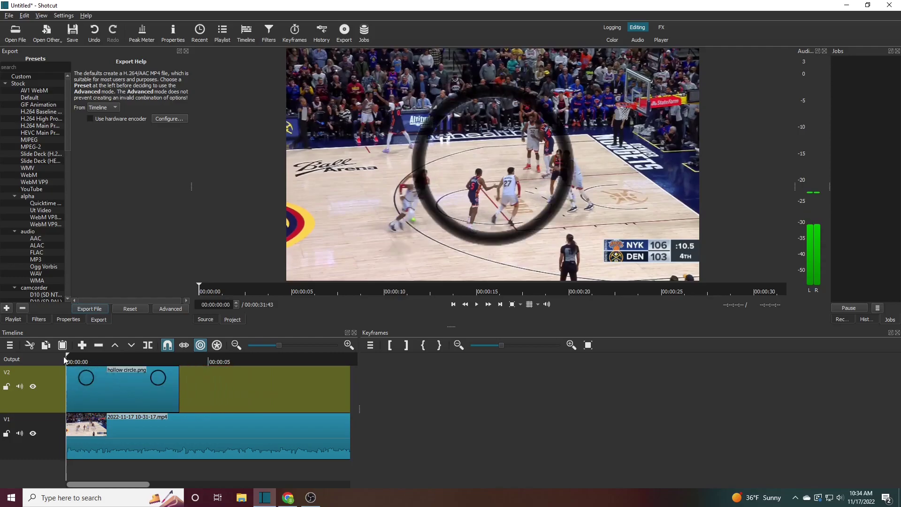
{"action": "key", "text": "space"}
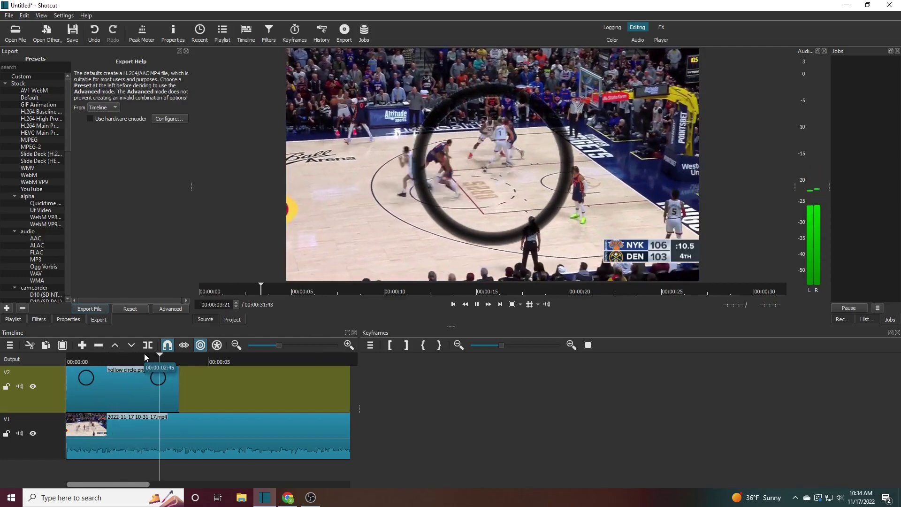
{"action": "key", "text": "space"}
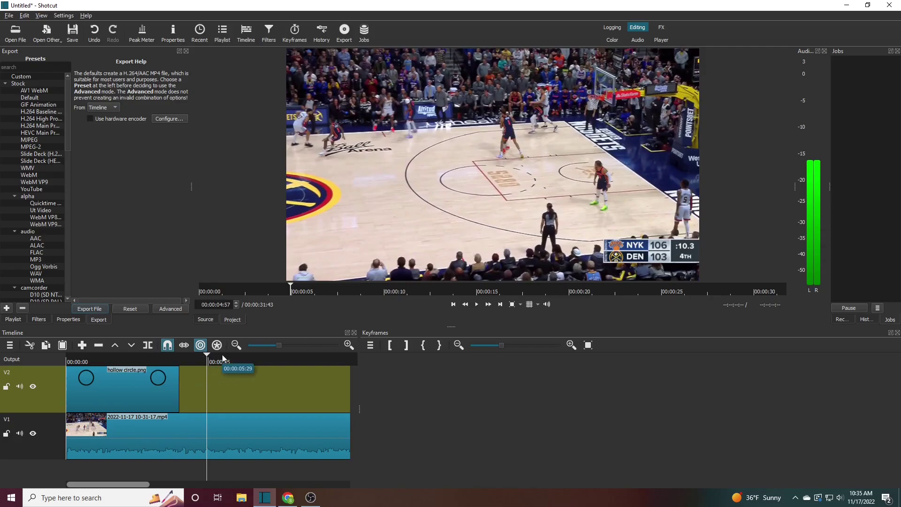
{"action": "left_click_drag", "start_coordinate": [206, 358], "coordinate": [67, 362]}
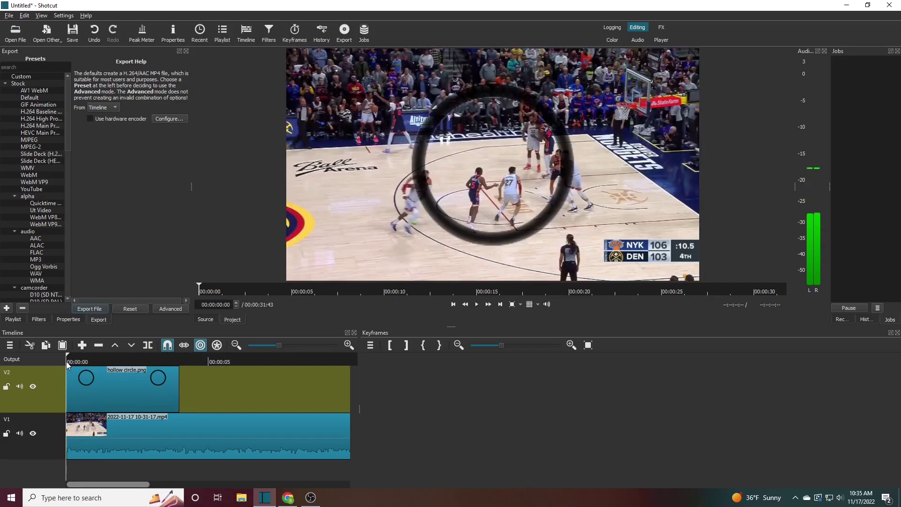
{"action": "left_click", "coordinate": [127, 380]}
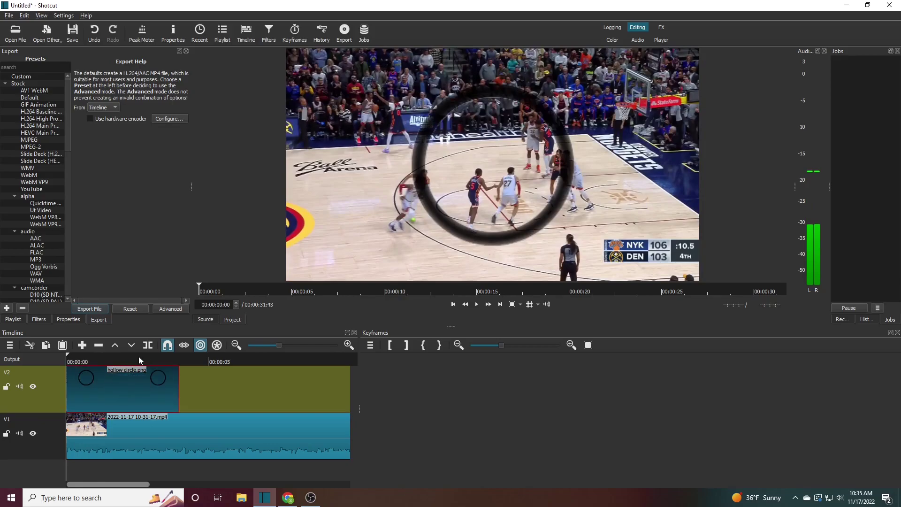
Add a Size, Position & Rotate filter to the circle clip.
{"action": "left_click", "coordinate": [36, 319]}
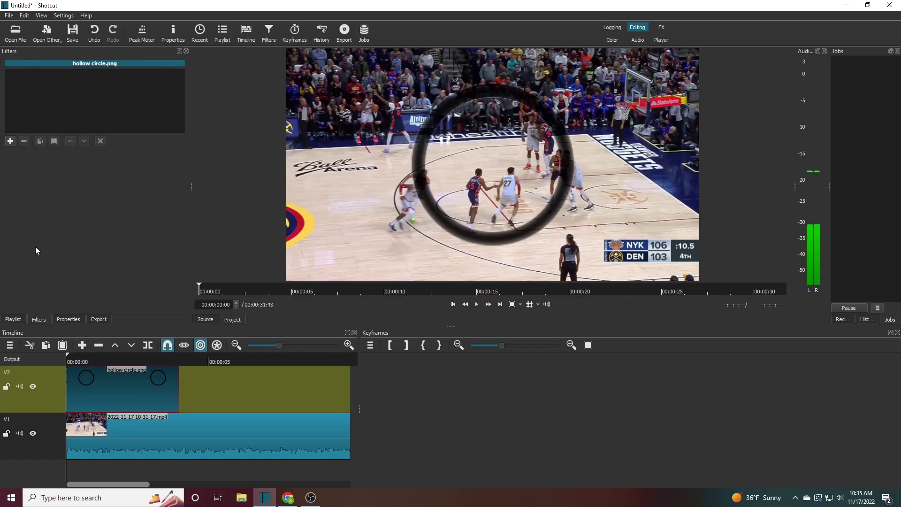
{"action": "left_click", "coordinate": [10, 141]}
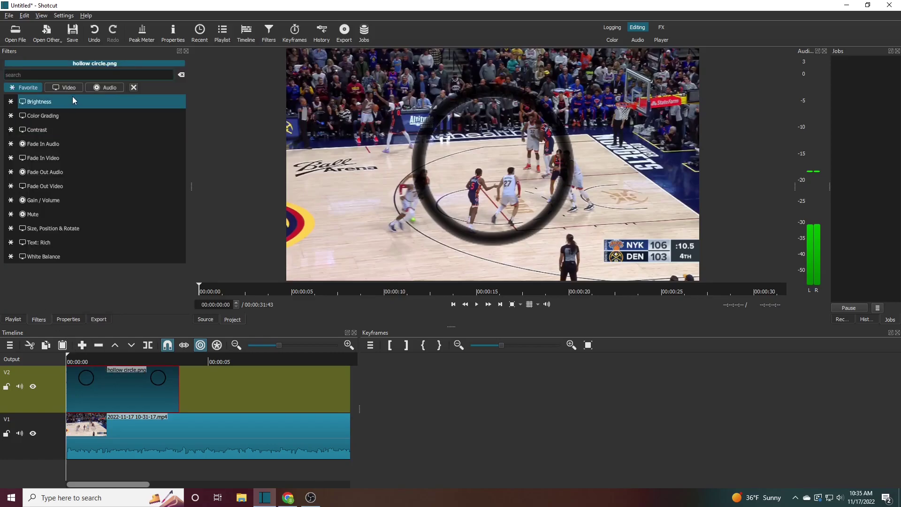
{"action": "type", "text": "size"}
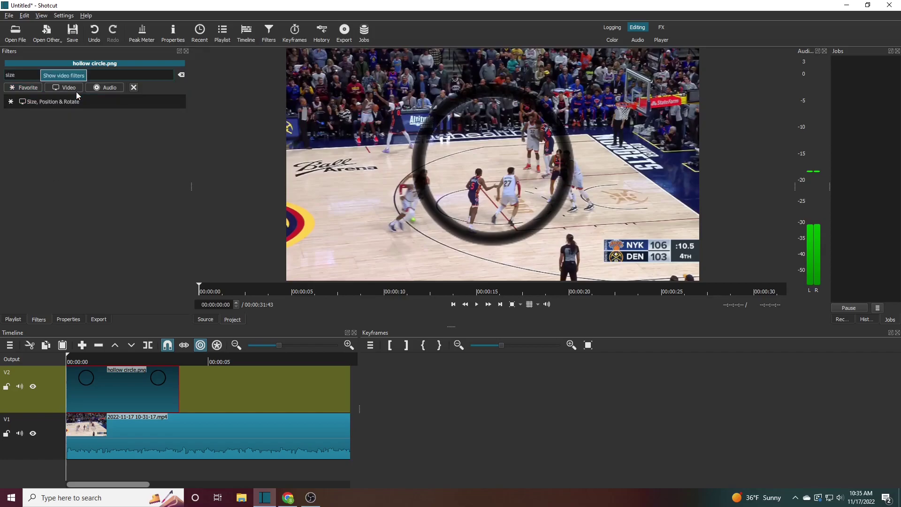
{"action": "left_click", "coordinate": [64, 102]}
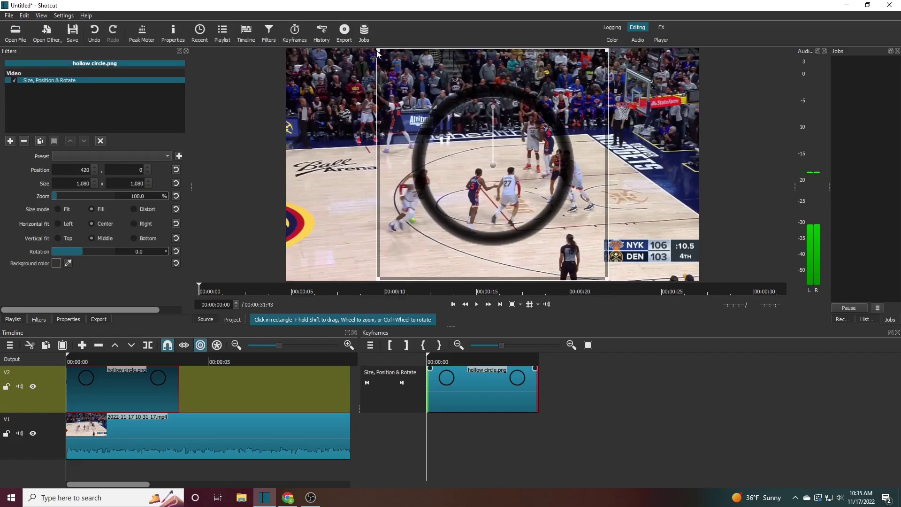
Shrink the circle to 68.8% and move it to 516, 310 over the player, then preview.
{"action": "left_click_drag", "start_coordinate": [378, 51], "coordinate": [484, 132]}
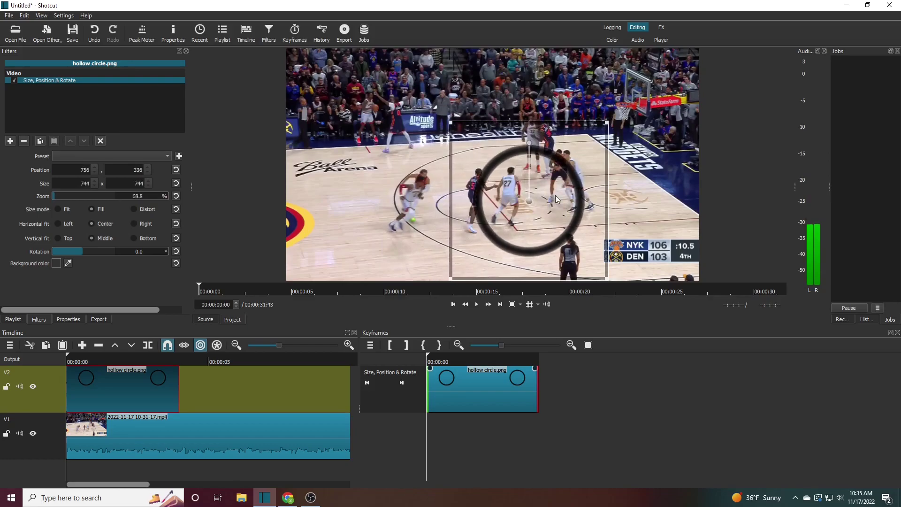
{"action": "left_click_drag", "start_coordinate": [528, 206], "coordinate": [473, 202]}
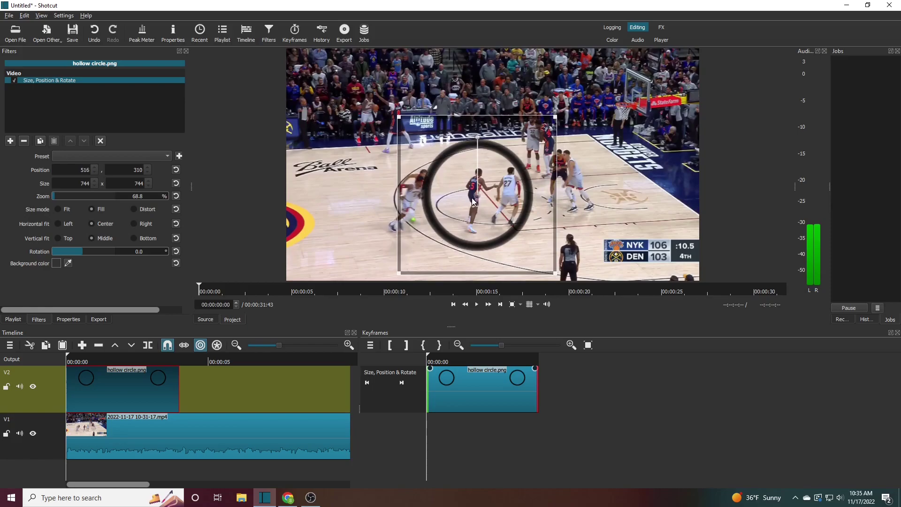
{"action": "key", "text": "space"}
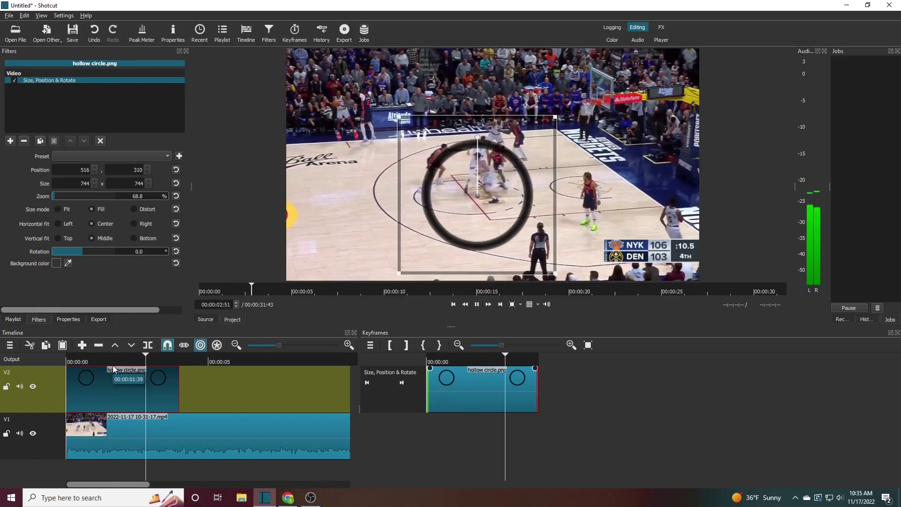
{"action": "key", "text": "space"}
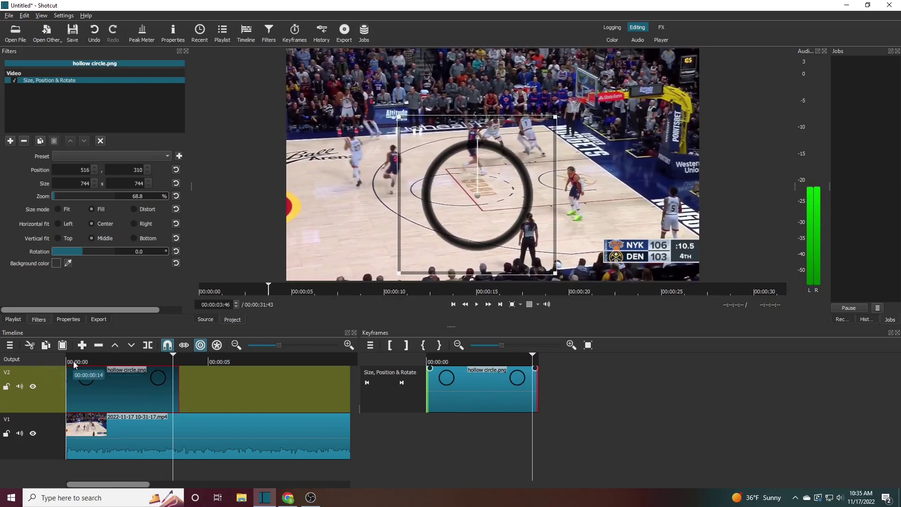
{"action": "left_click_drag", "start_coordinate": [73, 361], "coordinate": [59, 357]}
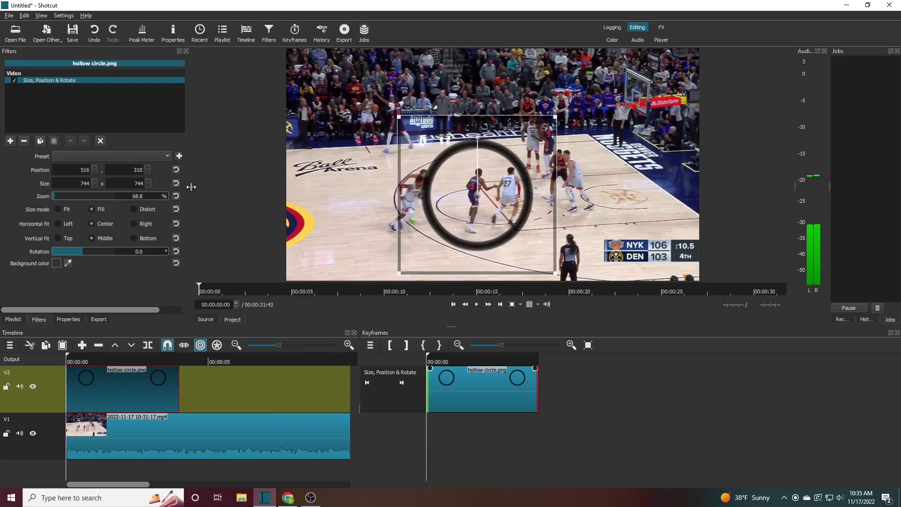
Widen the Filters panel and enable Size & Position keyframing for the circle.
{"action": "left_click_drag", "start_coordinate": [192, 187], "coordinate": [214, 190]}
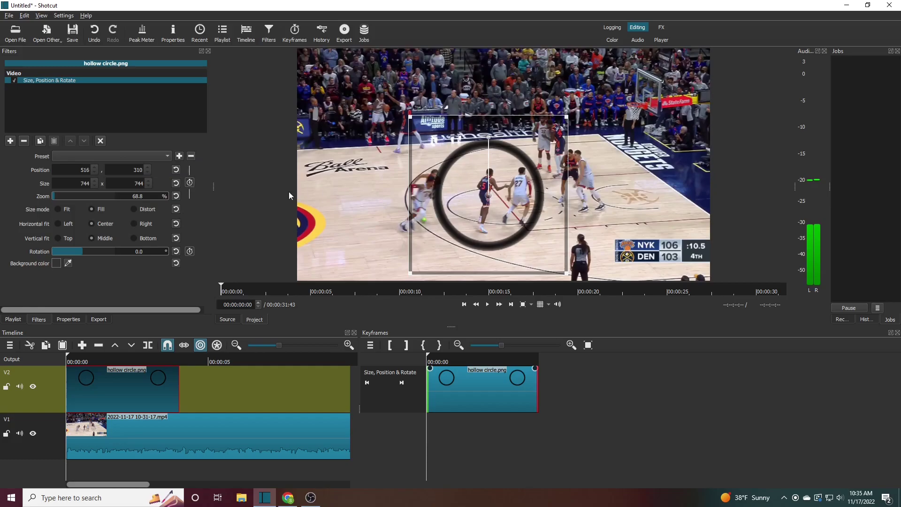
{"action": "left_click", "coordinate": [189, 183]}
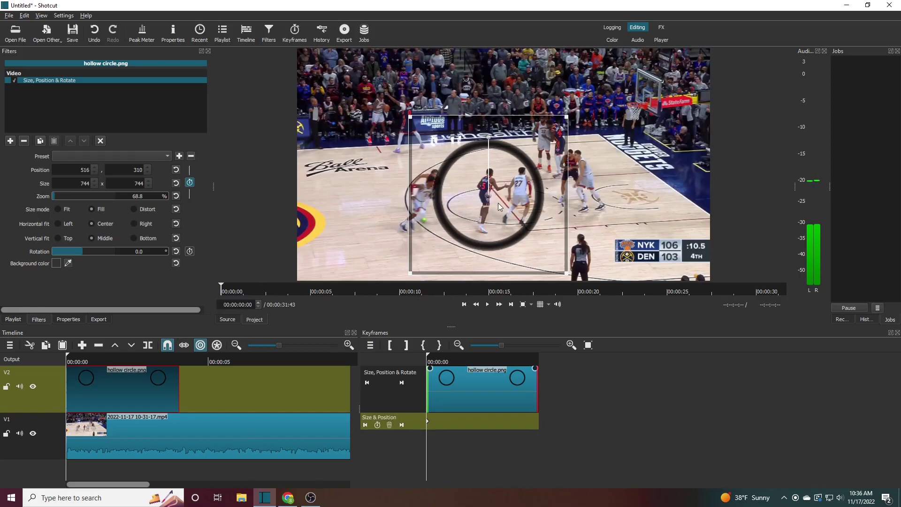
{"action": "scroll", "coordinate": [499, 195], "scroll_direction": "down", "scroll_amount": 15}
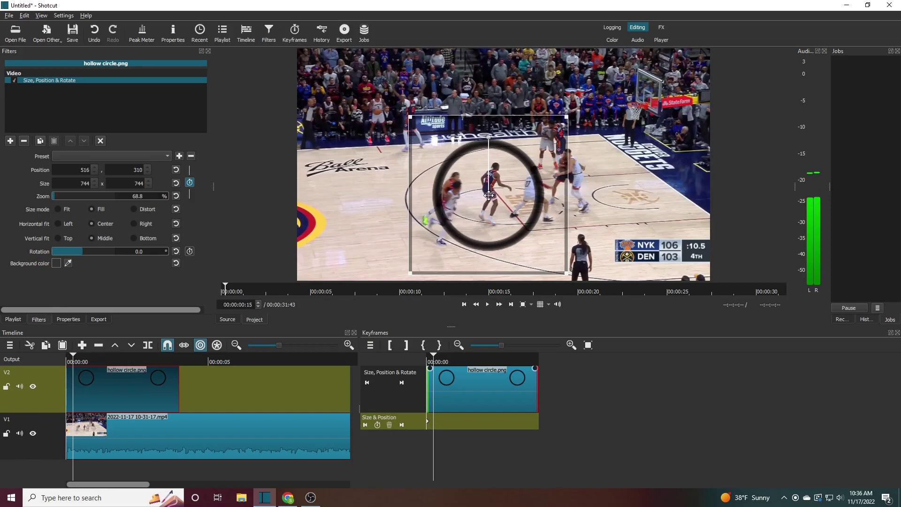
Keyframe the circle onto the ball handler step by step through the clip, ending at 75, 137.
{"action": "left_click_drag", "start_coordinate": [489, 195], "coordinate": [493, 187]}
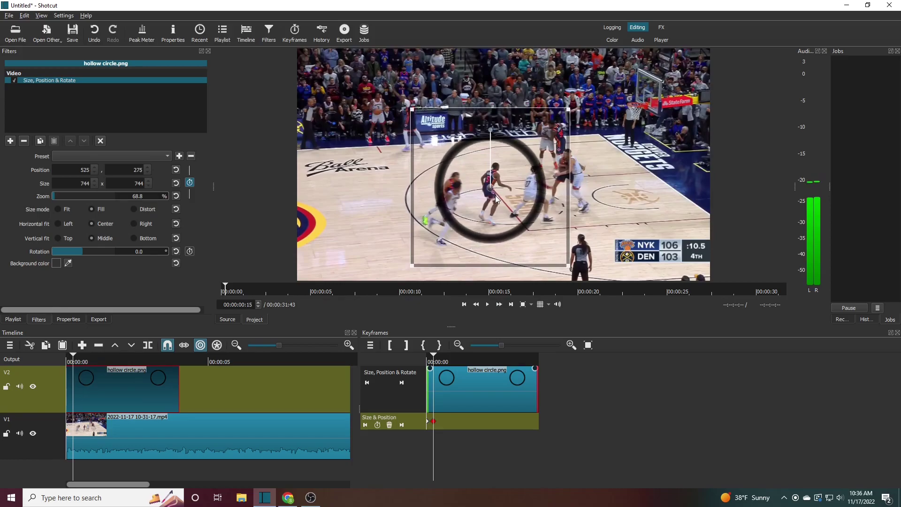
{"action": "key", "text": "space"}
{"action": "key", "text": "space"}
{"action": "left_click", "coordinate": [493, 188]}
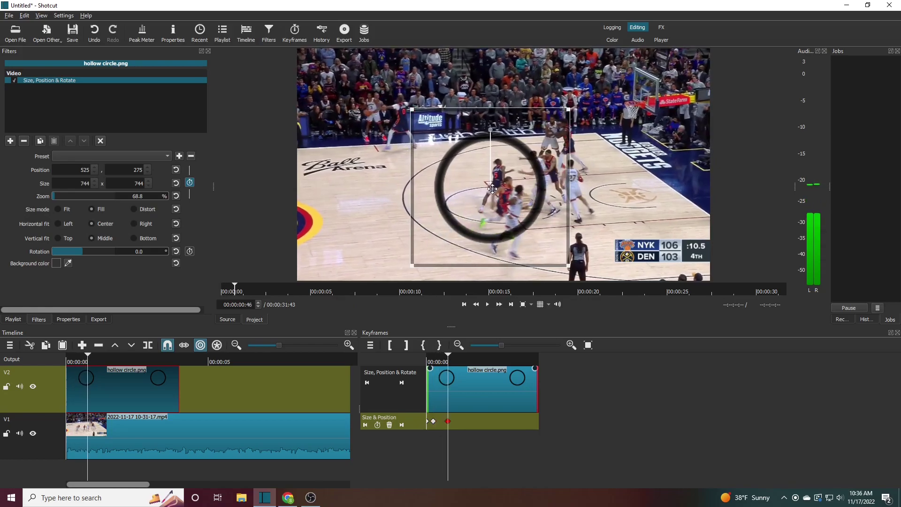
{"action": "left_click_drag", "start_coordinate": [492, 189], "coordinate": [511, 163]}
{"action": "key", "text": "space"}
{"action": "key", "text": "space"}
{"action": "key", "text": "space"}
{"action": "key", "text": "space"}
{"action": "key", "text": "space"}
{"action": "key", "text": "space"}
{"action": "key", "text": "space"}
{"action": "key", "text": "space"}
{"action": "key", "text": "space"}
{"action": "key", "text": "space"}
{"action": "key", "text": "space"}
{"action": "key", "text": "space"}
{"action": "key", "text": "space"}
{"action": "key", "text": "space"}
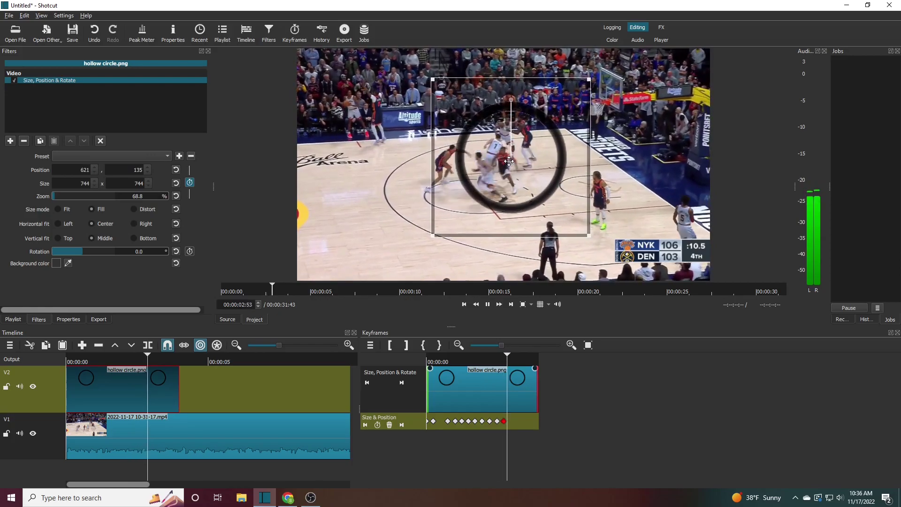
{"action": "key", "text": "Right"}
{"action": "key", "text": "Right"}
{"action": "key", "text": "Right"}
{"action": "key", "text": "Right"}
{"action": "key", "text": "Right"}
{"action": "key", "text": "Right"}
{"action": "key", "text": "Right"}
{"action": "key", "text": "Right"}
{"action": "key", "text": "Right"}
{"action": "key", "text": "Right"}
{"action": "key", "text": "Right"}
{"action": "key", "text": "Right"}
{"action": "key", "text": "Right"}
{"action": "key", "text": "Right"}
{"action": "key", "text": "Right"}
{"action": "left_click_drag", "start_coordinate": [490, 169], "coordinate": [391, 158]}
{"action": "key", "text": "Right"}
{"action": "key", "text": "Right"}
{"action": "key", "text": "Right"}
{"action": "key", "text": "Right"}
{"action": "key", "text": "Right"}
{"action": "key", "text": "Right"}
{"action": "key", "text": "Right"}
{"action": "key", "text": "Right"}
{"action": "key", "text": "Right"}
{"action": "key", "text": "Right"}
{"action": "key", "text": "Right"}
{"action": "key", "text": "Right"}
{"action": "key", "text": "space"}
{"action": "key", "text": "space"}
{"action": "key", "text": "Right"}
{"action": "key", "text": "Right"}
{"action": "key", "text": "Right"}
{"action": "key", "text": "Right"}
{"action": "key", "text": "Right"}
{"action": "key", "text": "Right"}
{"action": "key", "text": "Right"}
{"action": "key", "text": "Right"}
{"action": "key", "text": "Right"}
{"action": "key", "text": "Right"}
{"action": "key", "text": "Right"}
{"action": "key", "text": "Right"}
{"action": "key", "text": "Right"}
{"action": "key", "text": "Right"}
{"action": "key", "text": "Right"}
{"action": "key", "text": "Right"}
{"action": "key", "text": "Right"}
{"action": "key", "text": "Right"}
{"action": "key", "text": "Right"}
{"action": "key", "text": "Right"}
{"action": "key", "text": "Right"}
{"action": "key", "text": "Right"}
{"action": "key", "text": "Right"}
{"action": "key", "text": "Right"}
{"action": "key", "text": "Right"}
{"action": "key", "text": "Right"}
{"action": "key", "text": "Right"}
{"action": "key", "text": "Right"}
{"action": "key", "text": "Right"}
{"action": "key", "text": "Right"}
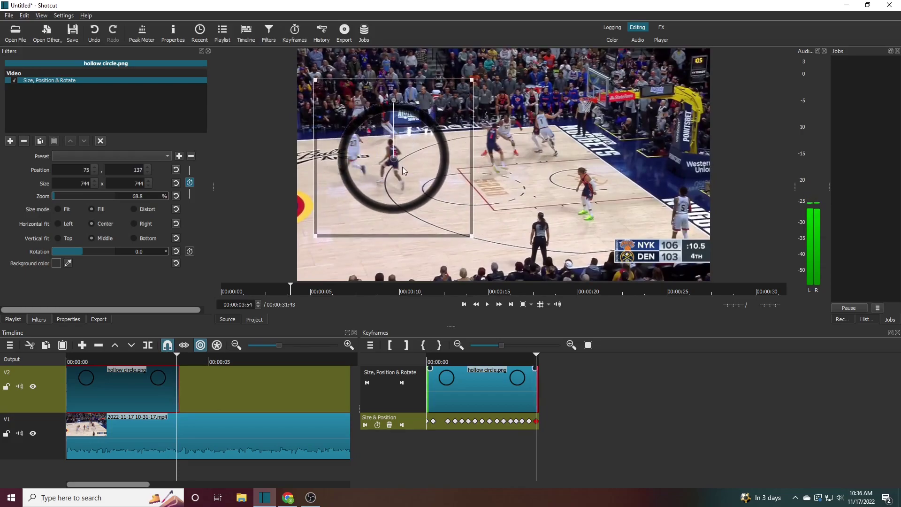
{"action": "key", "text": "Right"}
{"action": "key", "text": "Right"}
{"action": "key", "text": "Right"}
{"action": "key", "text": "Right"}
{"action": "key", "text": "Right"}
{"action": "key", "text": "Right"}
{"action": "key", "text": "Right"}
{"action": "key", "text": "Right"}
{"action": "key", "text": "Right"}
{"action": "key", "text": "Right"}
{"action": "key", "text": "Right"}
{"action": "key", "text": "Right"}
{"action": "key", "text": "Right"}
{"action": "key", "text": "Right"}
{"action": "key", "text": "Right"}
{"action": "key", "text": "Right"}
{"action": "key", "text": "Right"}
{"action": "key", "text": "Right"}
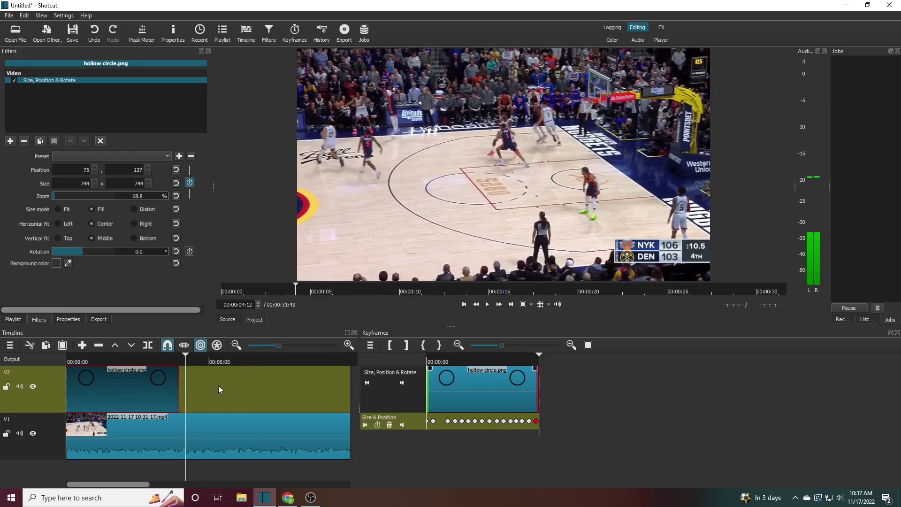
{"action": "left_click", "coordinate": [66, 360]}
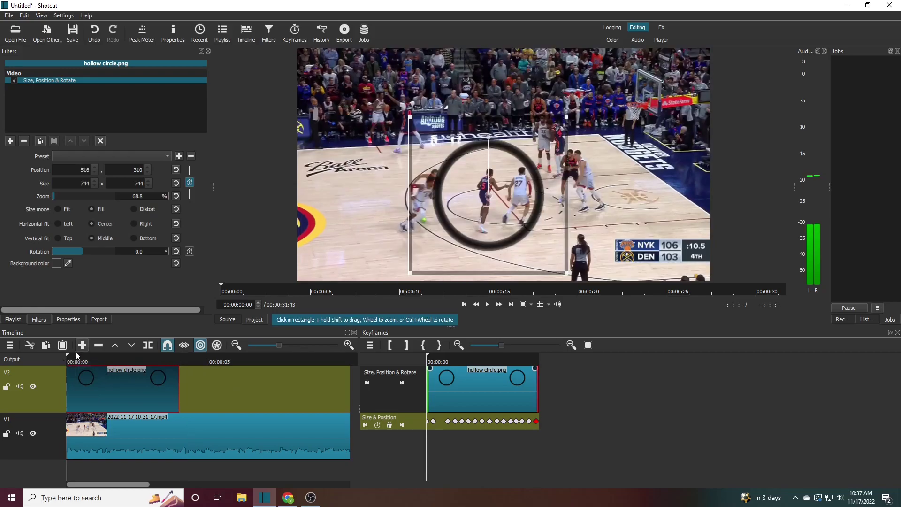
{"action": "key", "text": "space"}
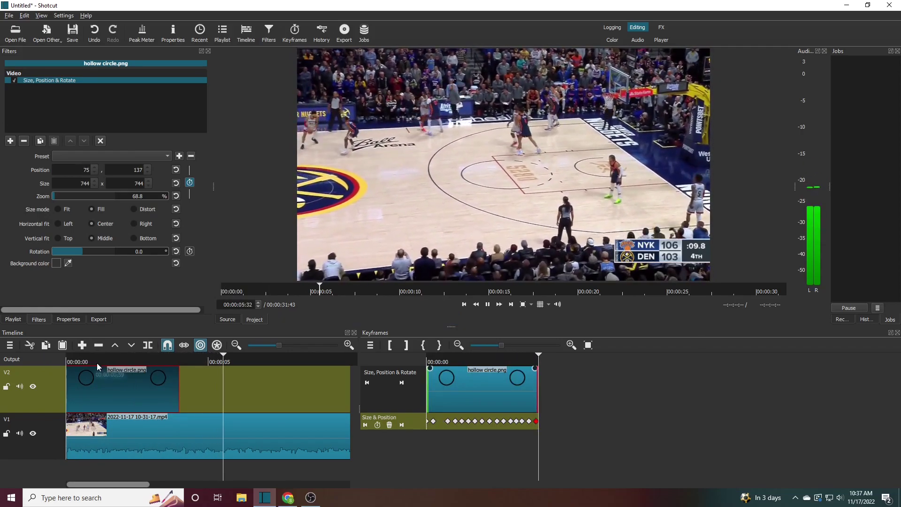
{"action": "key", "text": "space"}
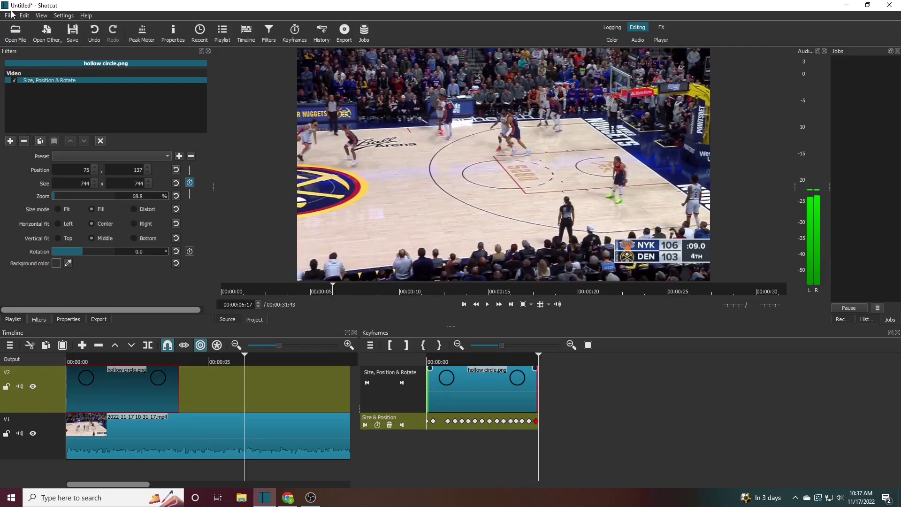
Export the video as the 'quickley last possession defense' MP4 to the Desktop.
{"action": "left_click", "coordinate": [99, 320]}
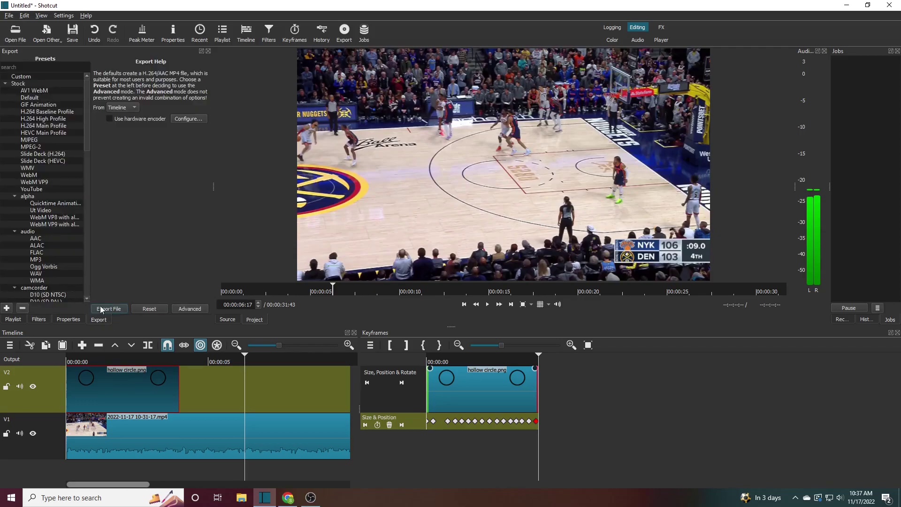
{"action": "left_click", "coordinate": [112, 309]}
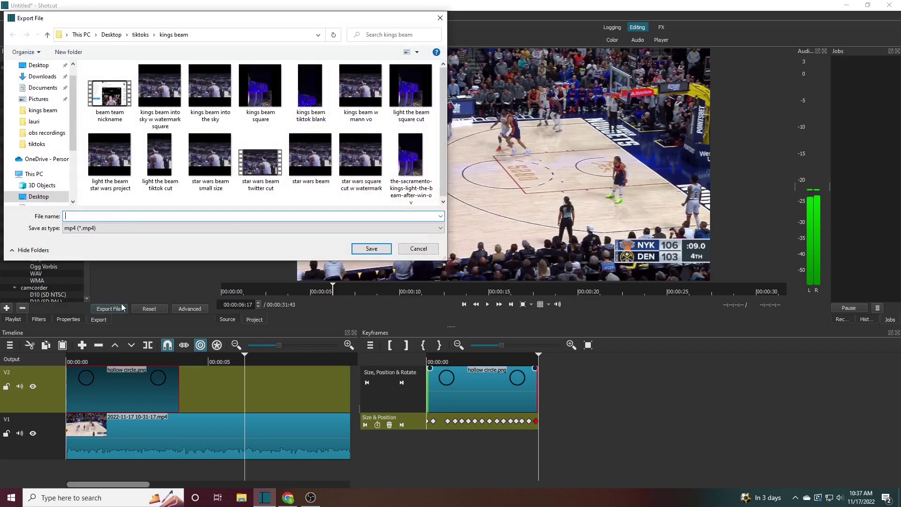
{"action": "left_click", "coordinate": [111, 34]}
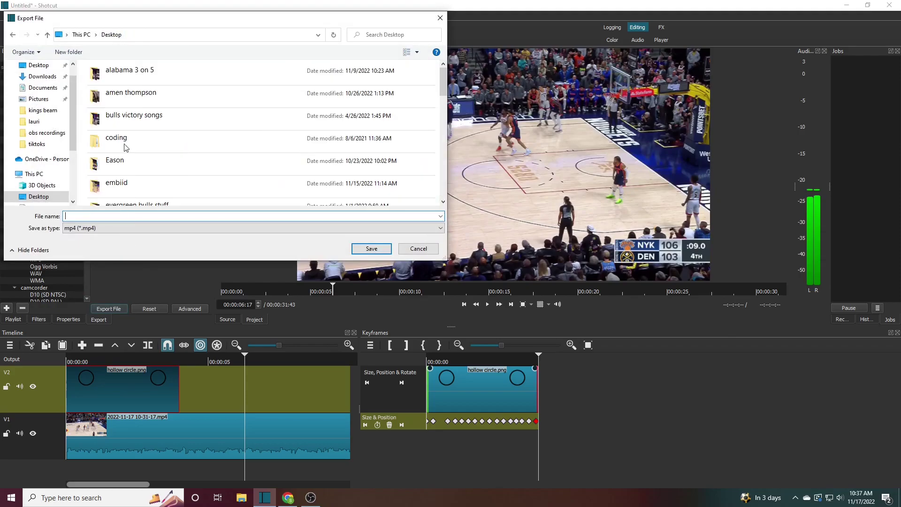
{"action": "type", "text": "quickley last possession defense"}
{"action": "left_click", "coordinate": [371, 248]}
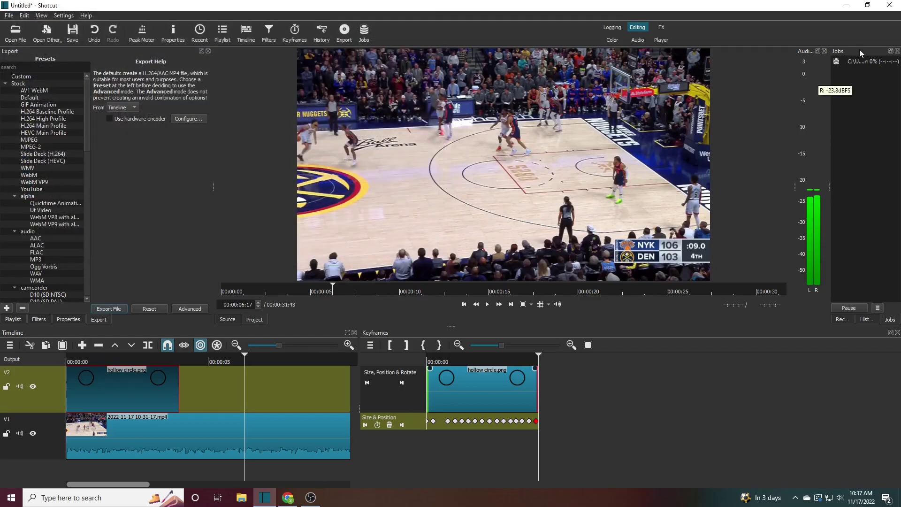